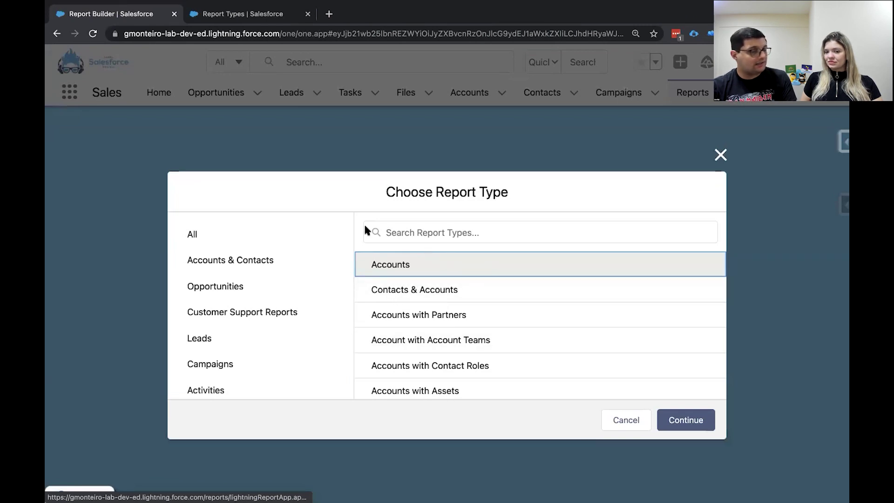
Start a new custom report type in Setup with Accounts as the primary object, and open its label for editing
left_click(271, 14)
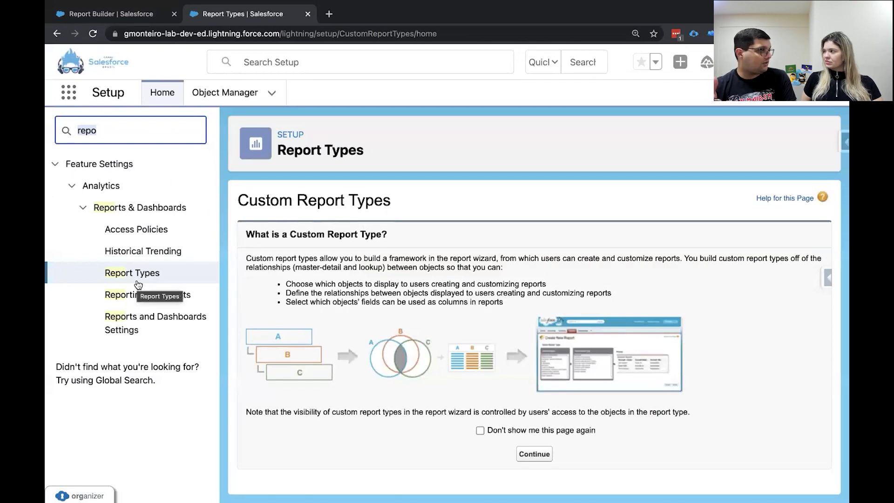
left_click(534, 454)
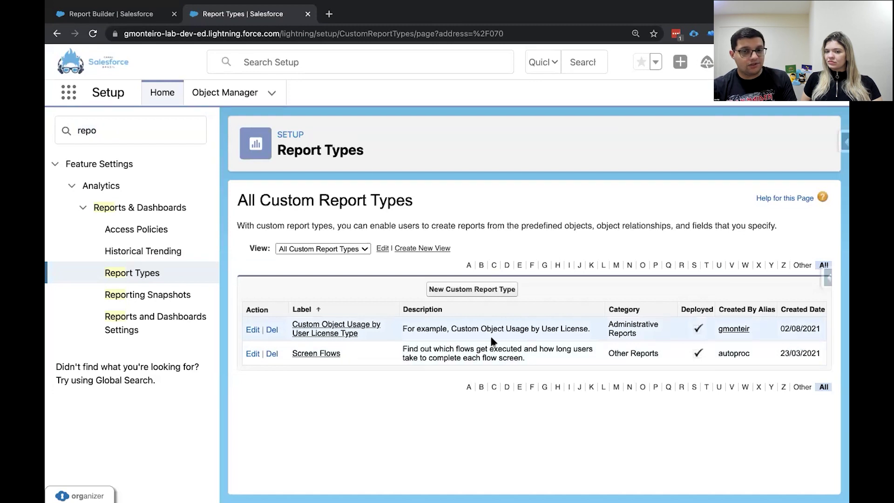
left_click(479, 289)
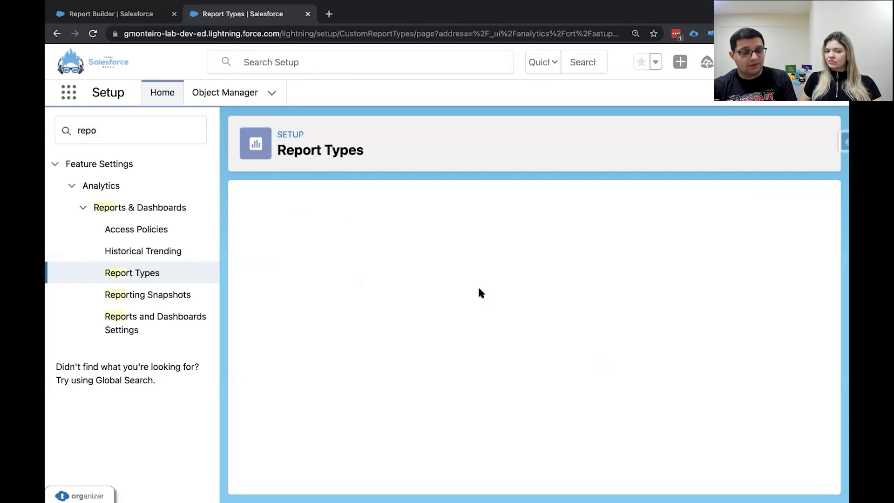
scroll(453, 329, "down", 1)
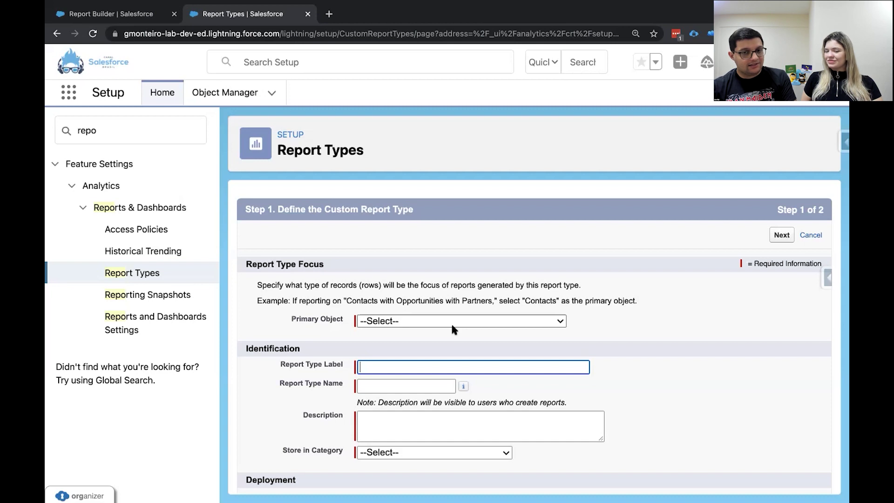
left_click(451, 322)
left_click(439, 335)
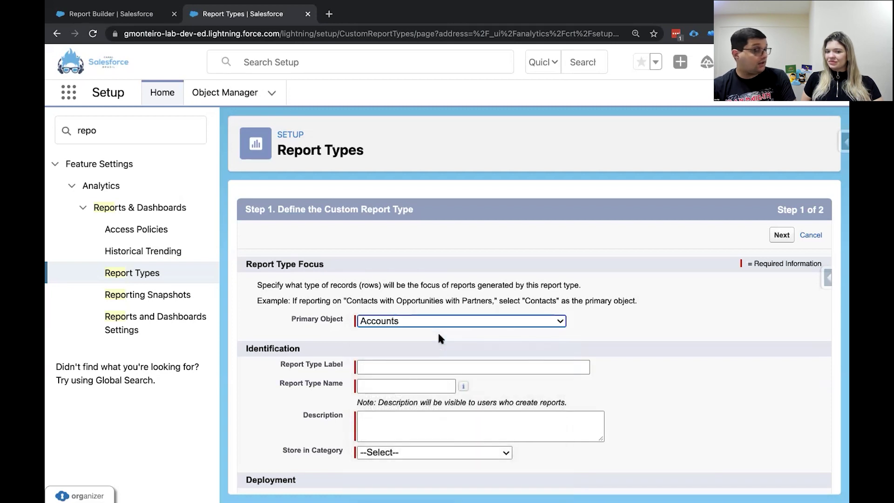
left_click(405, 366)
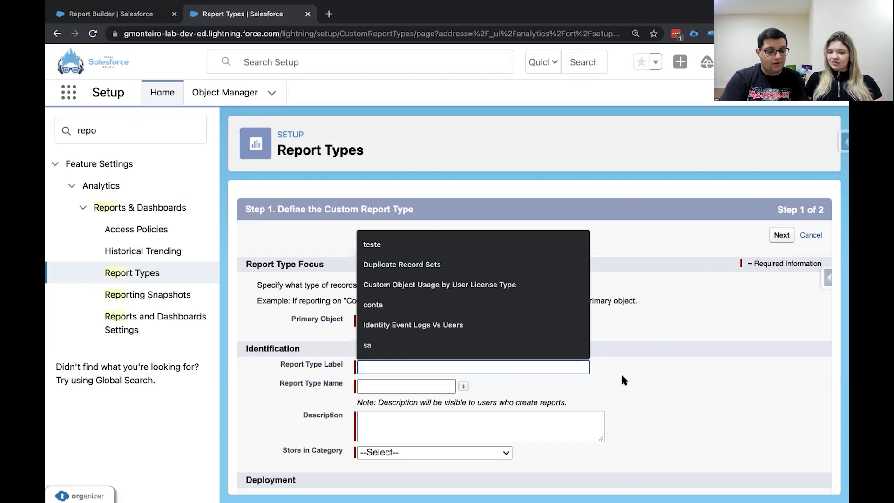
type("cas")
key("BackSpace")
key("BackSpace")
key("BackSpace")
type("contas")
key("BackSpace")
key("BackSpace")
key("BackSpace")
key("BackSpace")
key("BackSpace")
key("BackSpace")
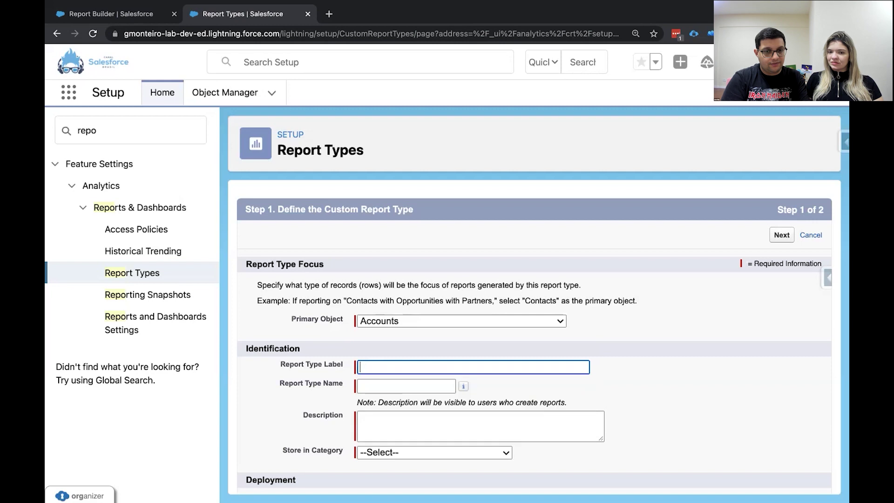
type("Cont")
key("BackSpace")
key("BackSpace")
key("BackSpace")
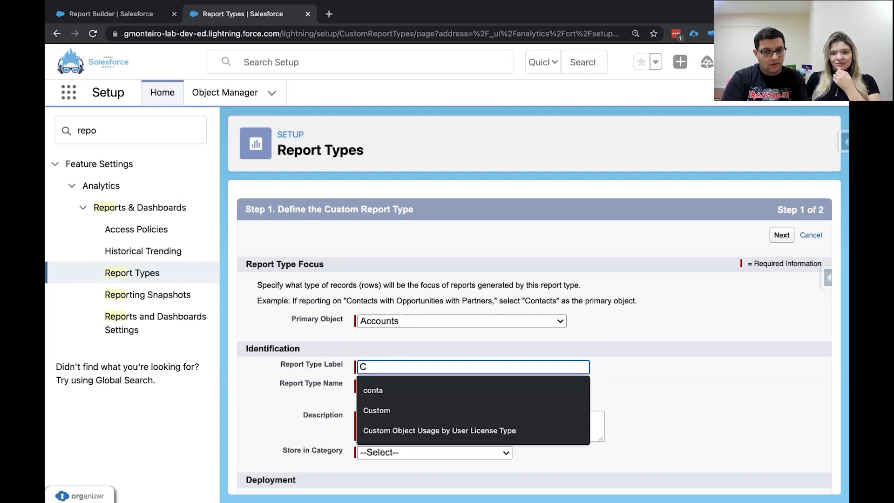
type("omta")
key("BackSpace")
key("BackSpace")
key("BackSpace")
key("BackSpace")
key("BackSpace")
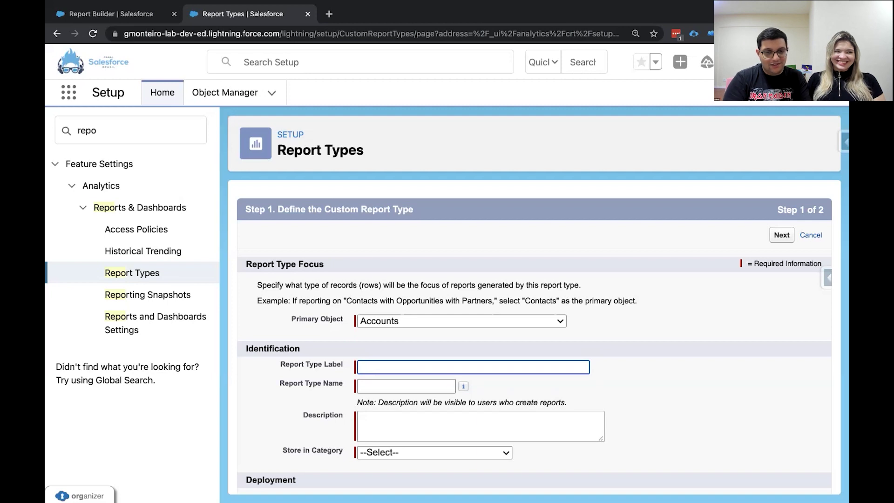
type("C")
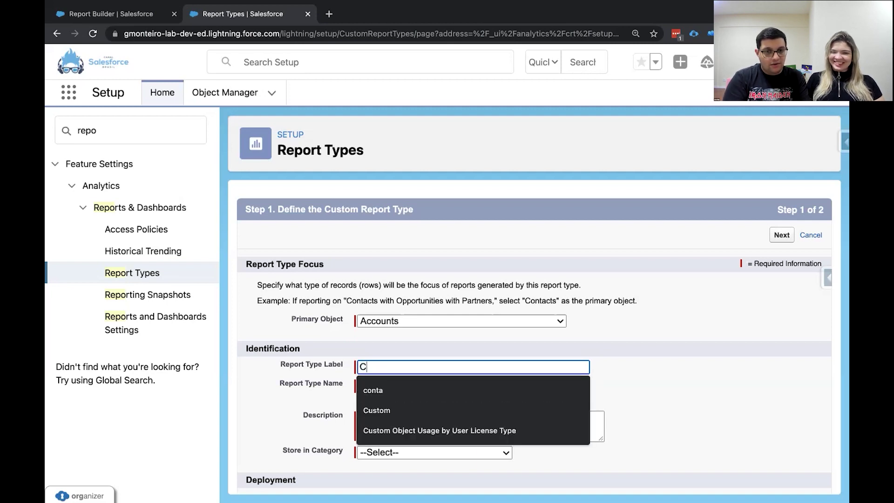
key("BackSpace")
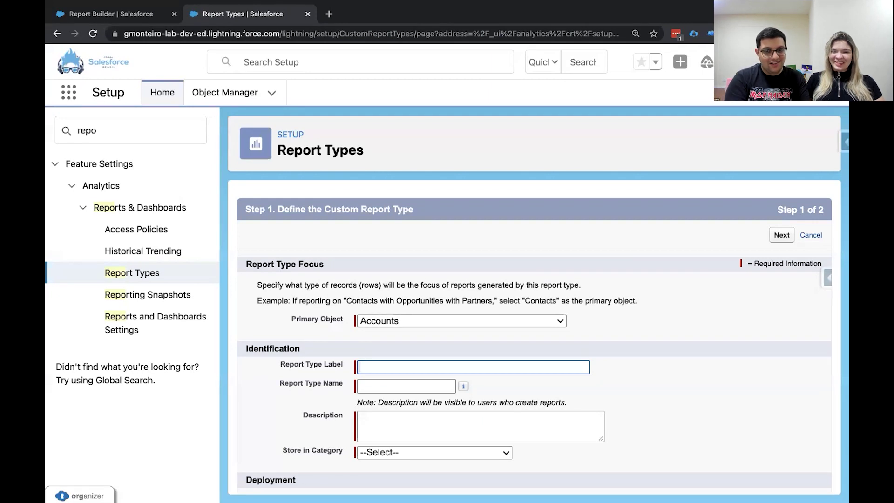
type("Contas")
key("BackSpace")
key("BackSpace")
key("BackSpace")
key("BackSpace")
key("BackSpace")
key("BackSpace")
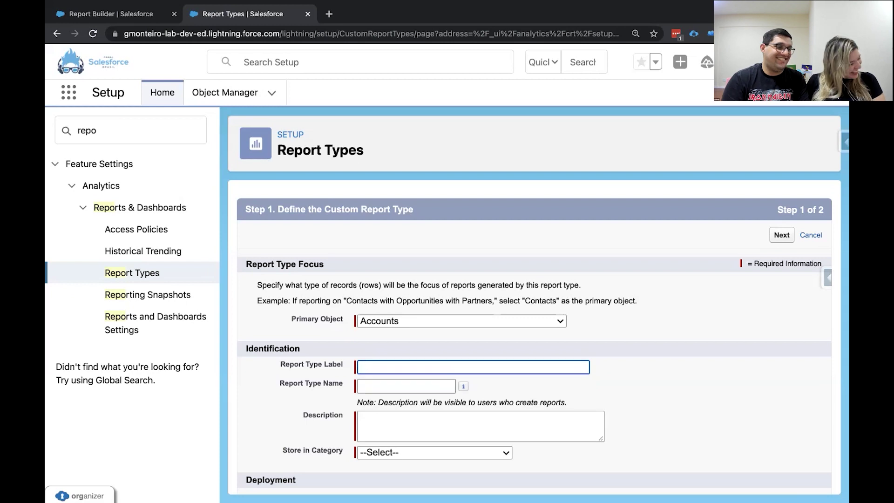
Label the report type "Contas com Casos" and enter the description "Relatório de contas com casos"
scroll(500, 365, "up", 1)
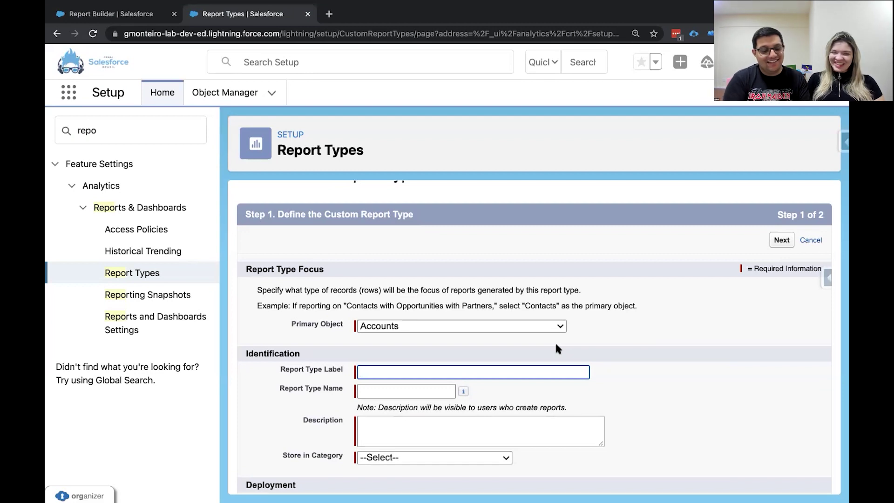
type("Contas co")
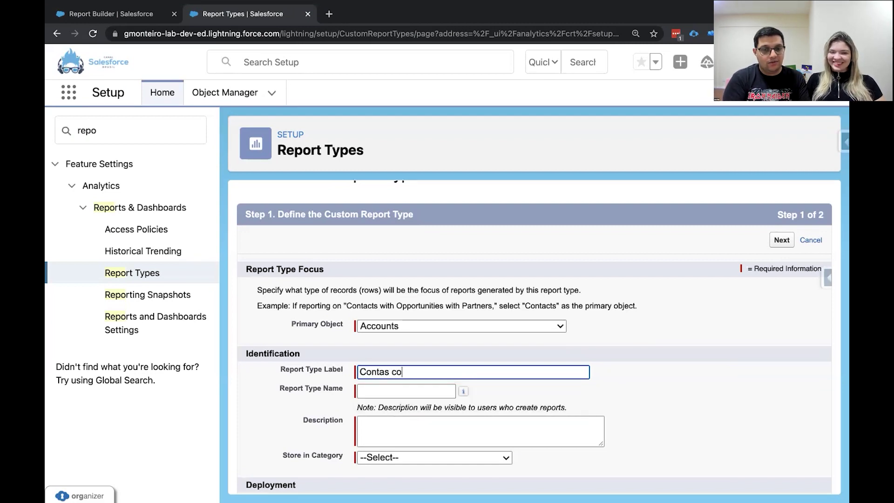
type("m Casos")
key("Tab")
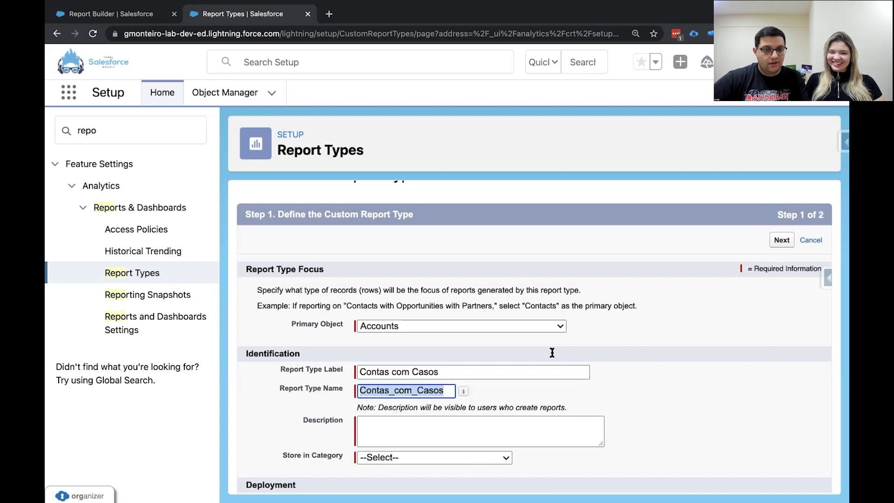
left_click(421, 437)
type("Re")
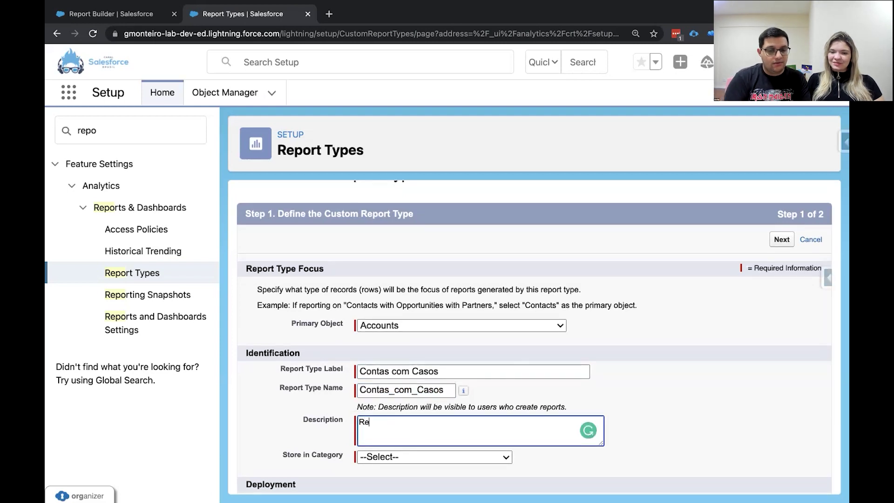
type("latório de c")
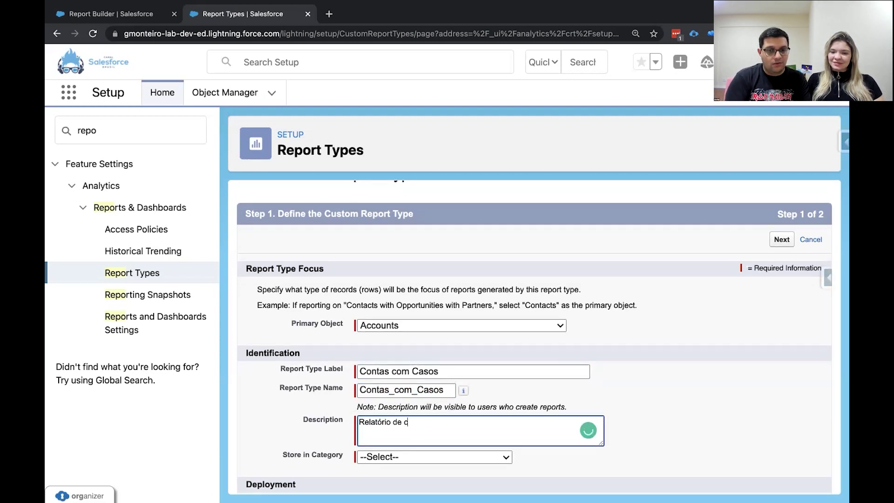
type("ontas com casos")
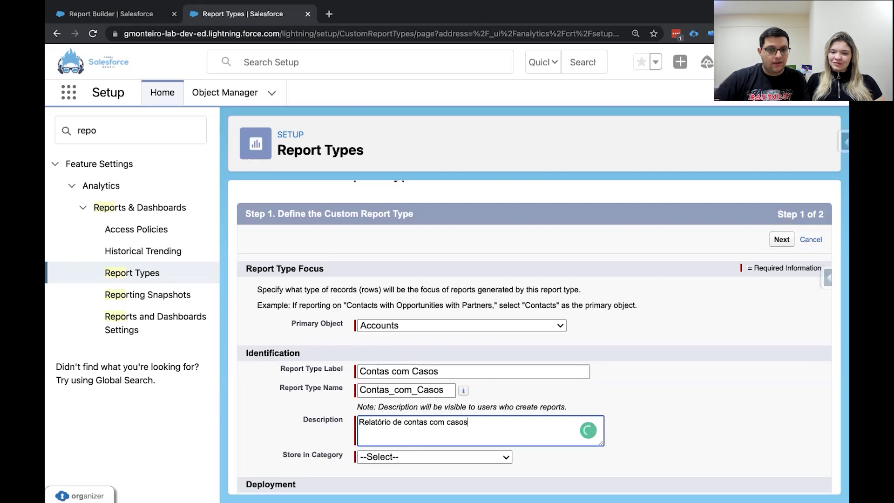
Store the report type in the Accounts & Contacts category, set its status to Deployed and continue to the records set definition
scroll(418, 457, "down", 3)
left_click(401, 344)
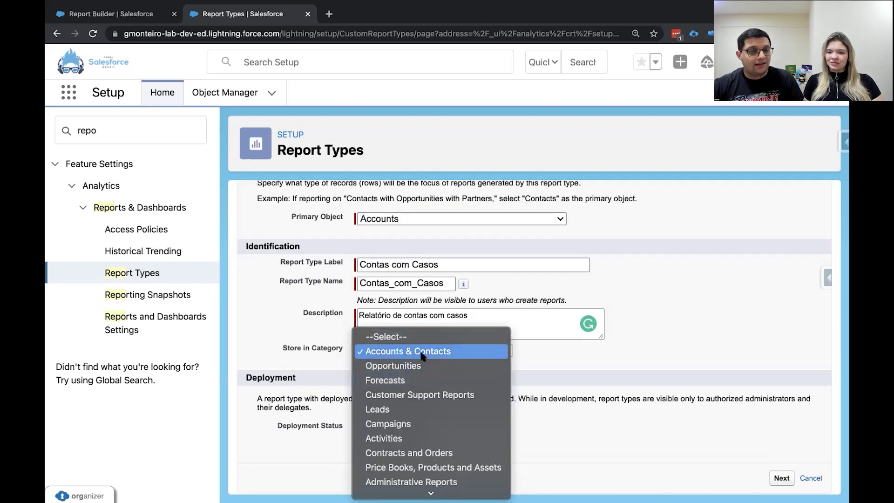
left_click(422, 356)
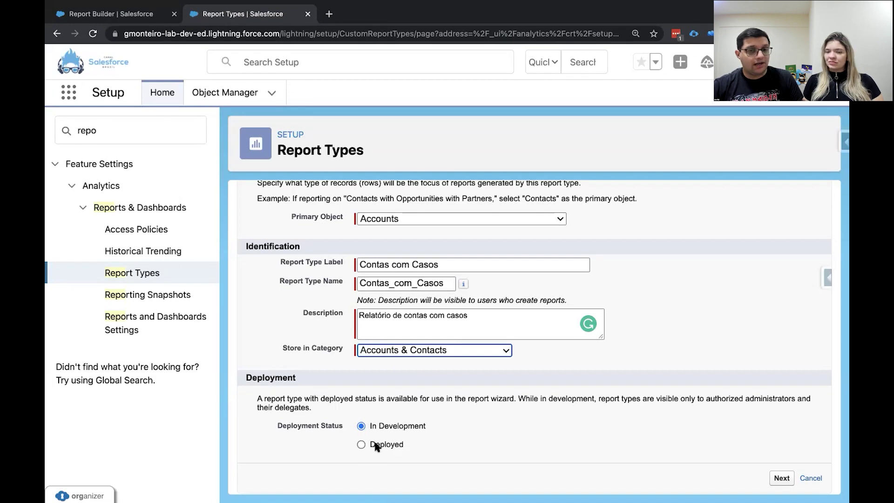
key("ctrl+shift+Tab")
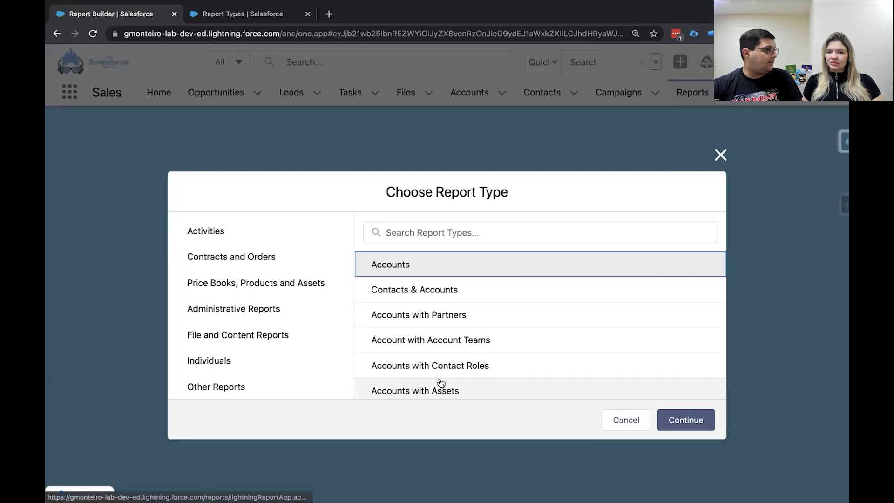
key("ctrl+Tab")
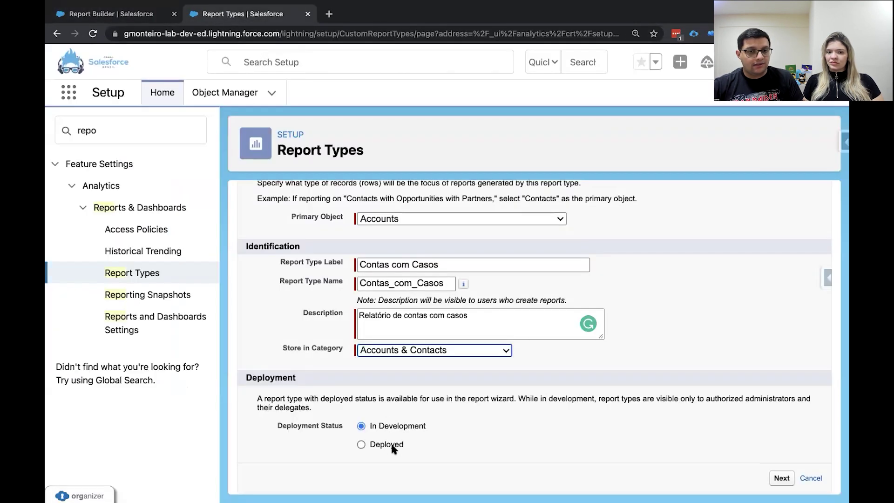
mouse_move(173, 9)
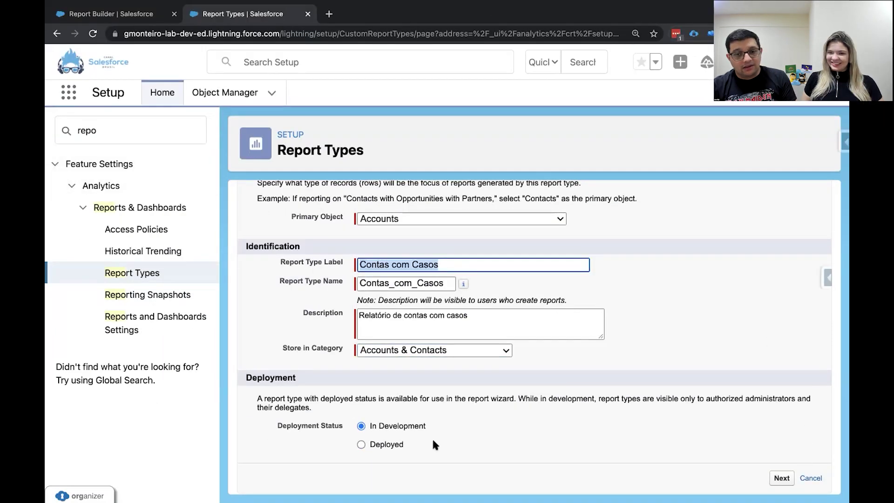
left_click(362, 444)
left_click(789, 477)
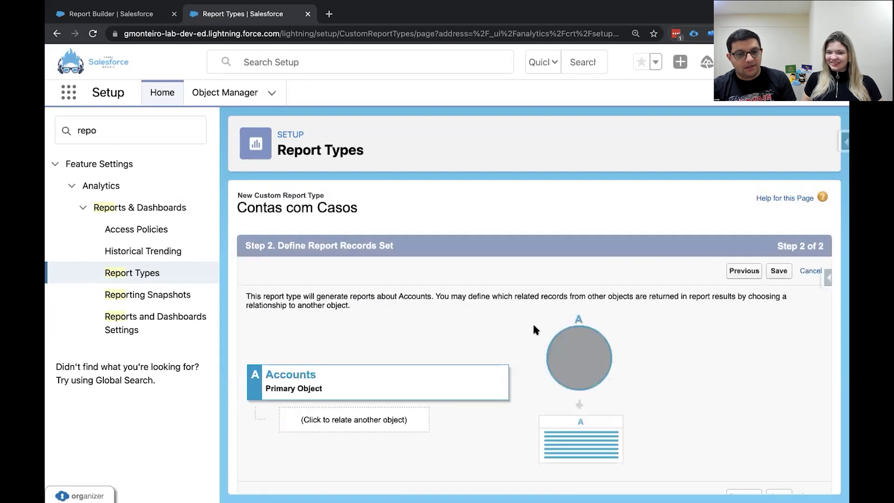
Relate Cases to the Accounts primary object as object B of the report type
scroll(543, 339, "down", 1)
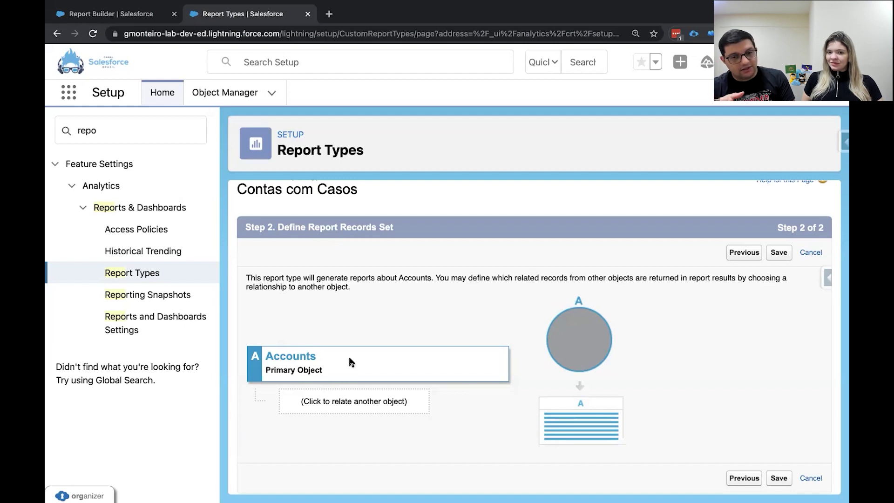
left_click(353, 399)
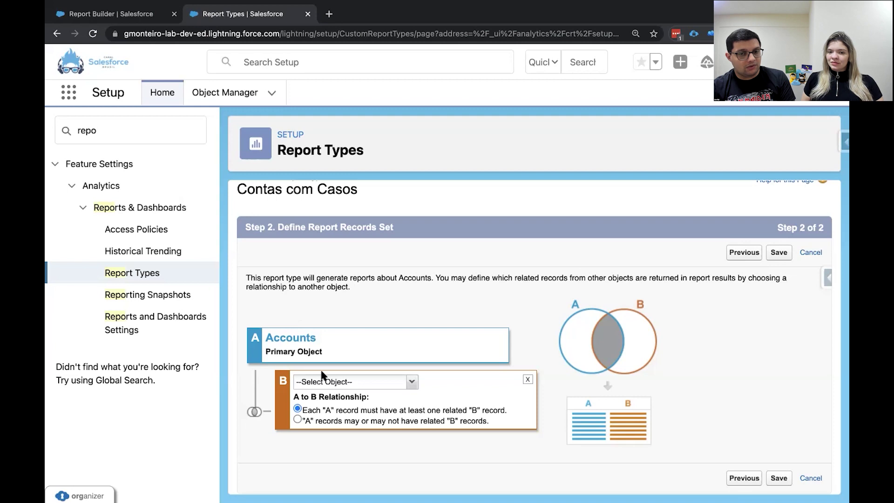
left_click(412, 382)
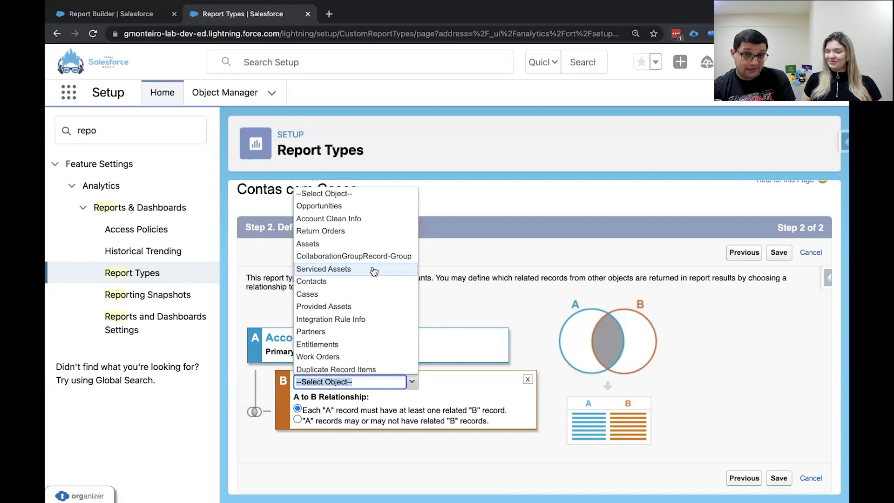
left_click(350, 294)
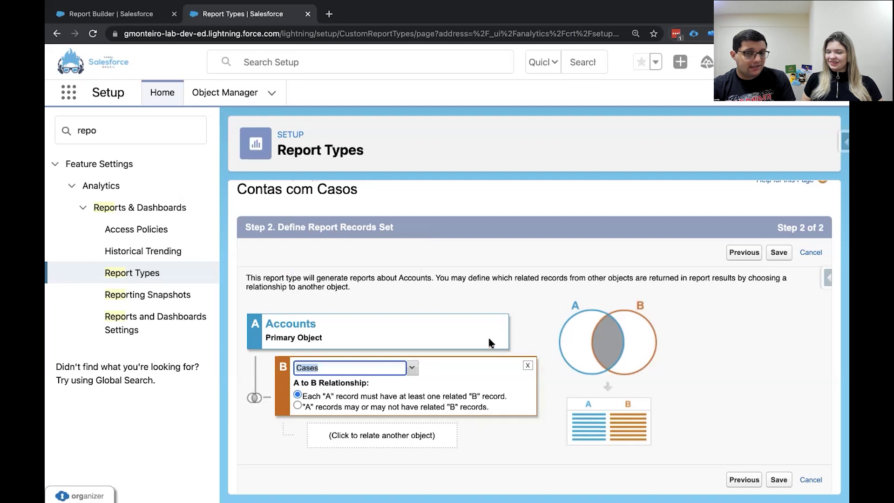
Try the optional A to B relationship for Cases and return to requiring at least one related "B" record
left_click(336, 407)
left_click(350, 396)
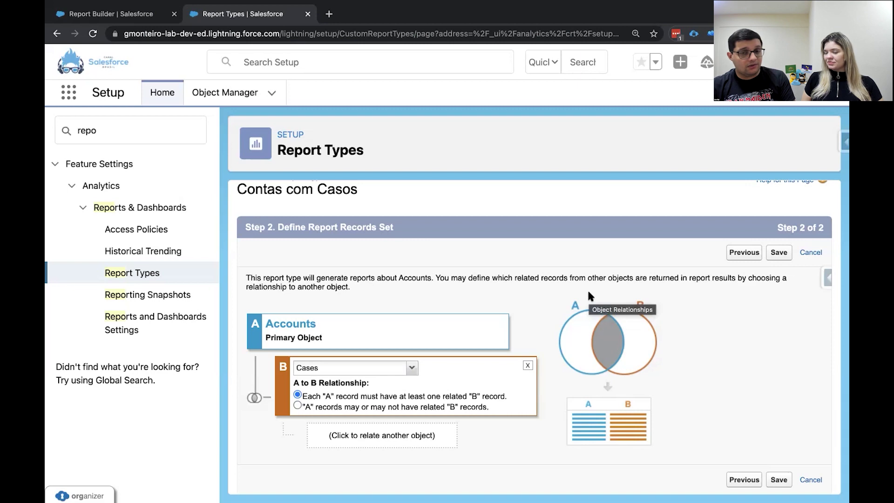
left_click(349, 407)
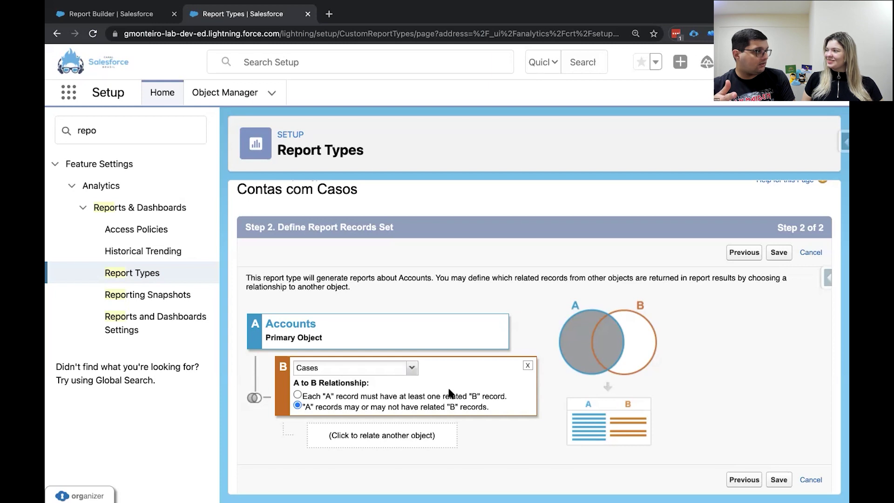
left_click(422, 396)
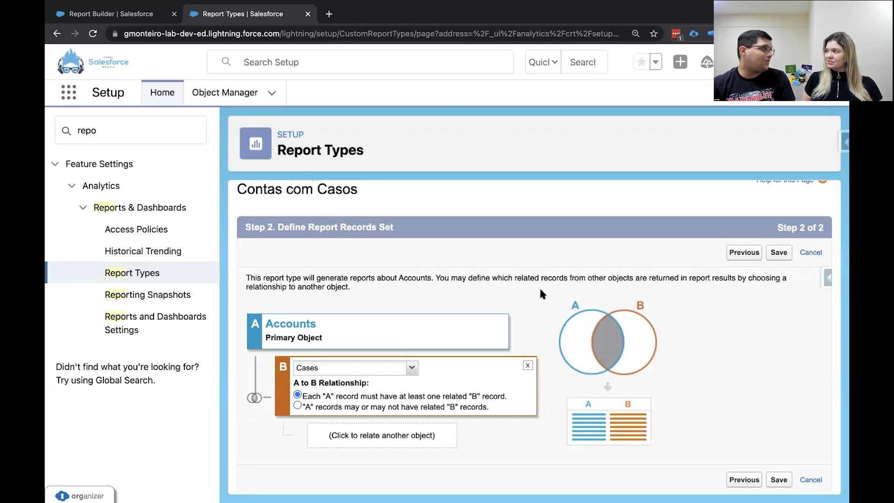
Relate Emails to Cases as object C, with "B" records that may or may not have related "C" records
left_click(426, 434)
scroll(409, 397, "down", 1)
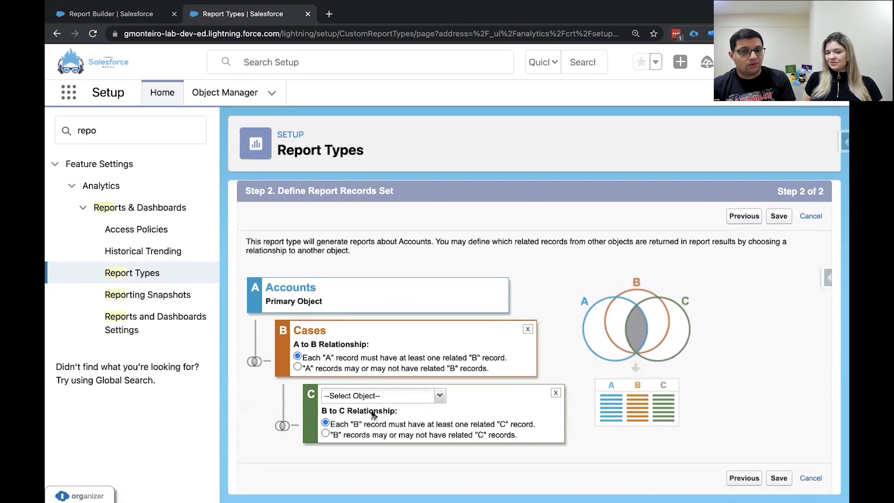
left_click(419, 396)
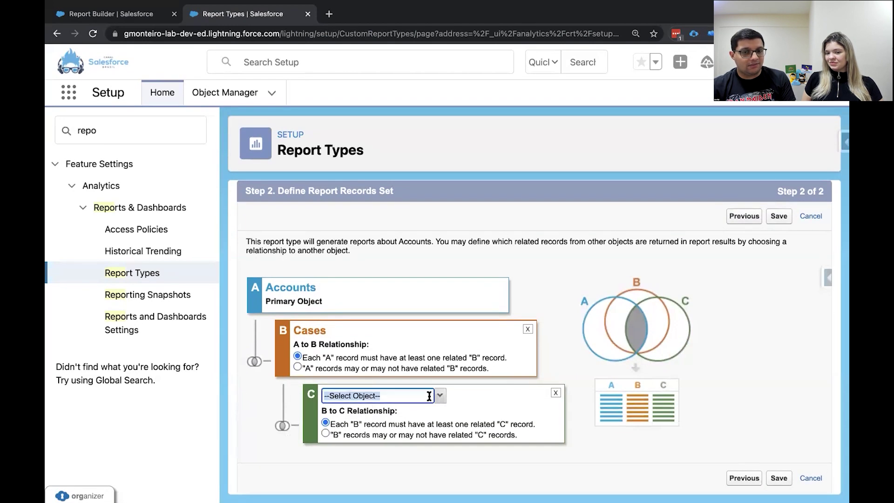
left_click(439, 396)
left_click(488, 336)
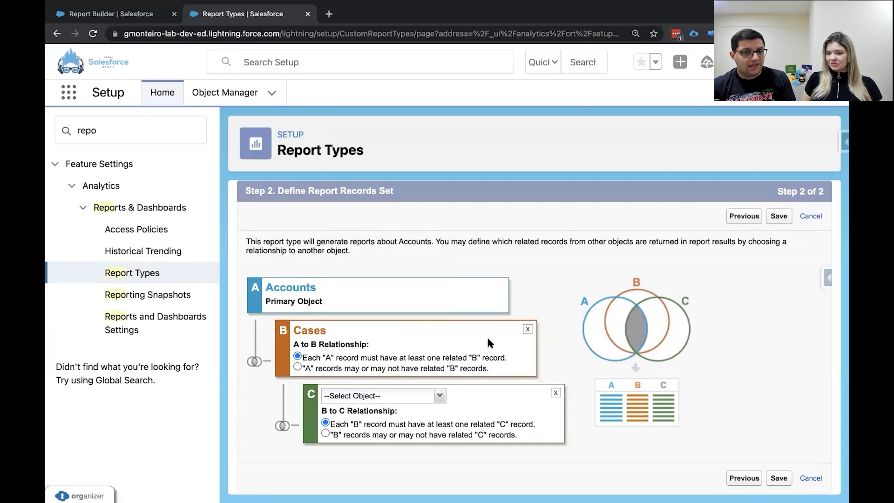
left_click(437, 395)
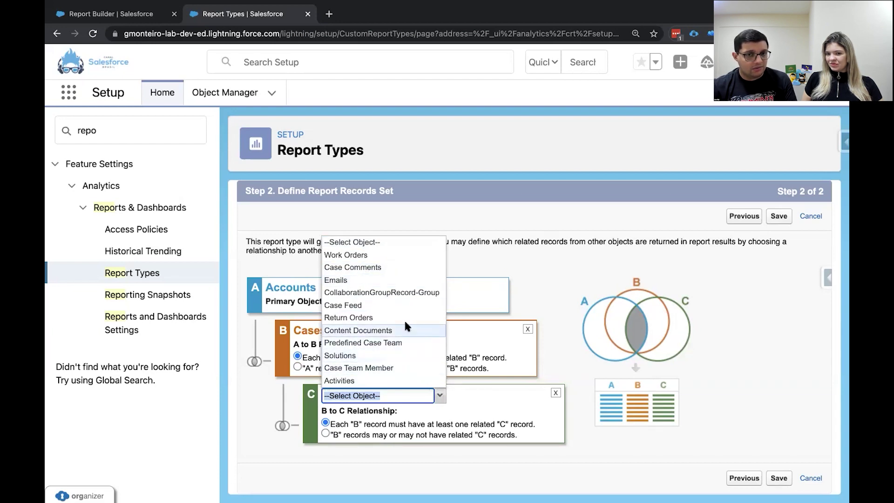
scroll(382, 282, "up", 2)
left_click(409, 430)
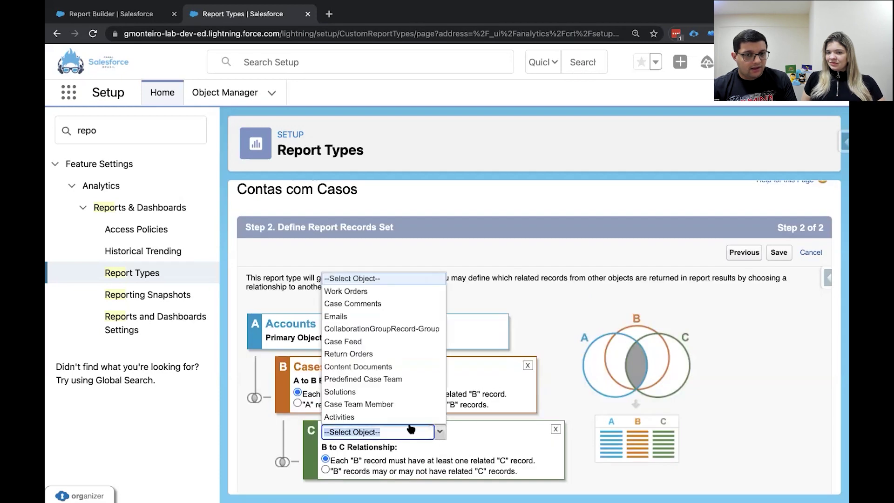
left_click(384, 320)
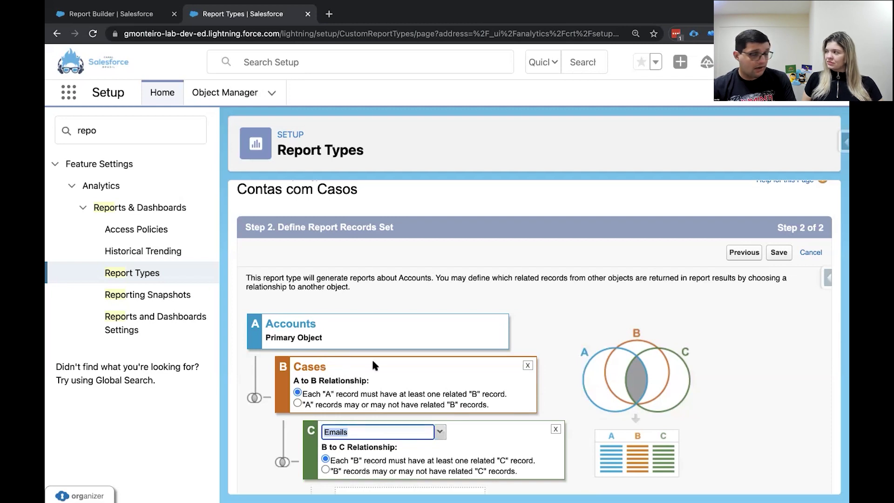
scroll(373, 365, "down", 1)
scroll(414, 444, "down", 1)
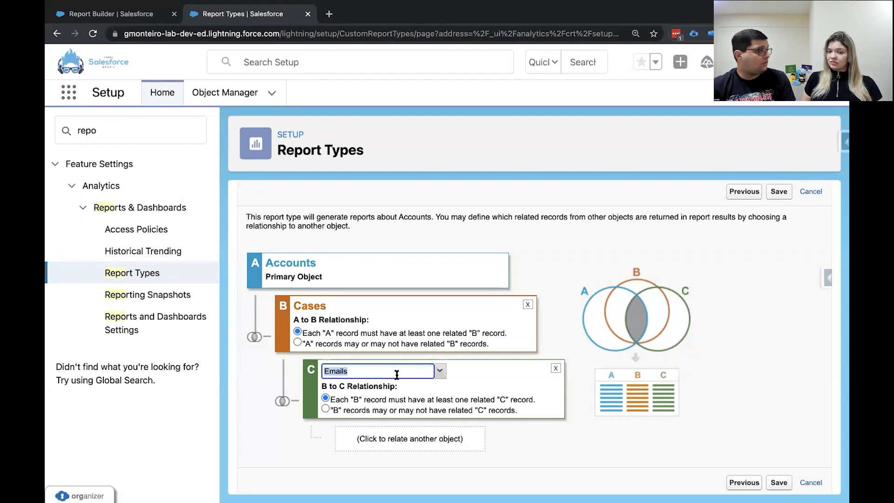
left_click(389, 412)
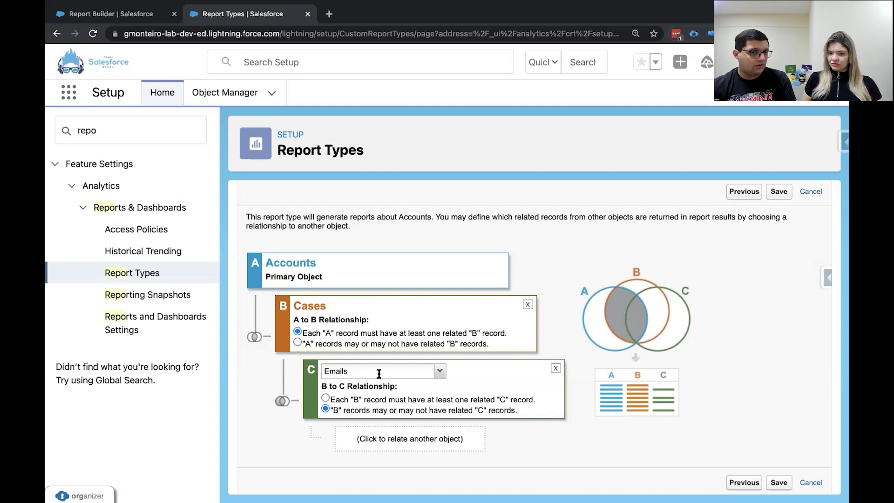
Relate Email Message Relations to Emails as object D and save the report type
left_click(398, 435)
scroll(444, 370, "down", 1)
left_click(467, 408)
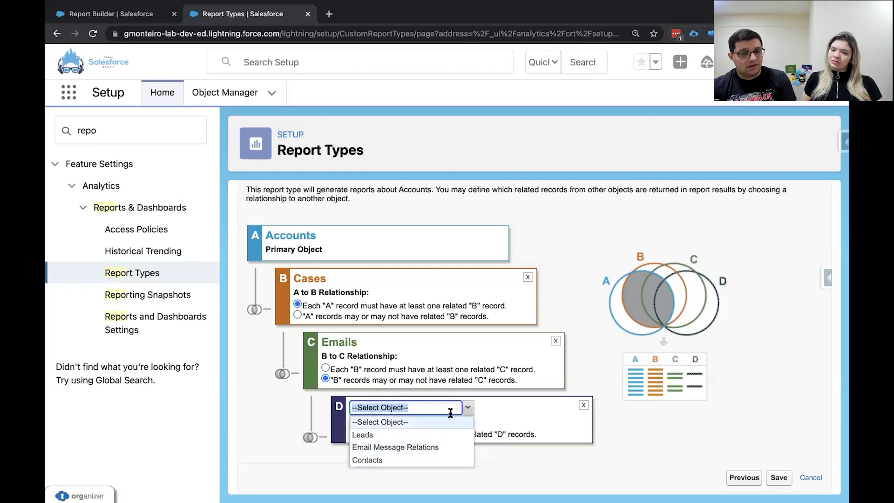
left_click(434, 448)
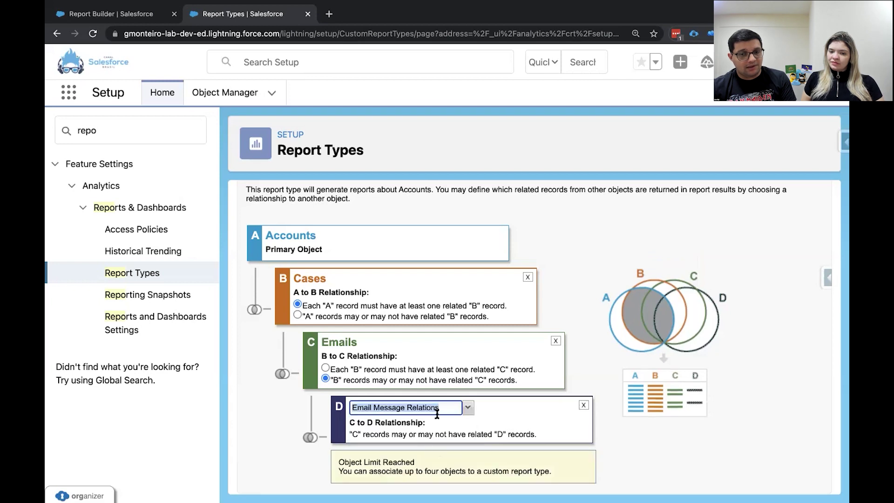
scroll(426, 410, "down", 1)
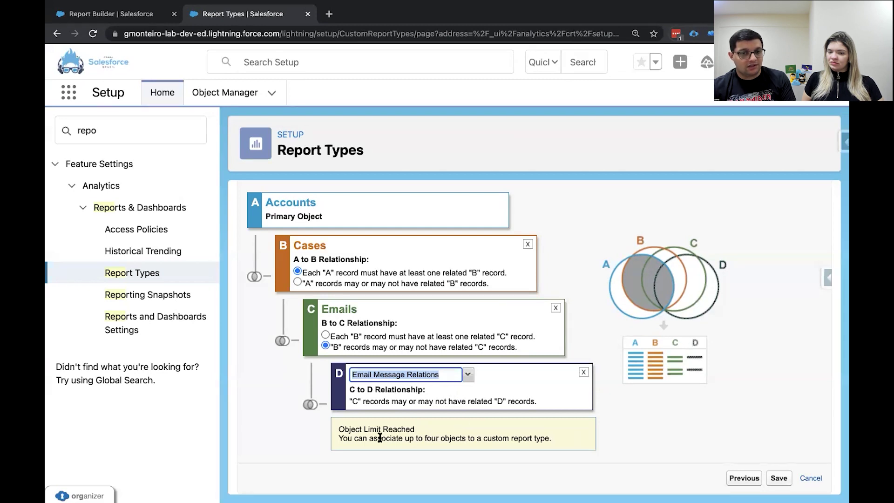
left_click_drag(333, 439, 500, 447)
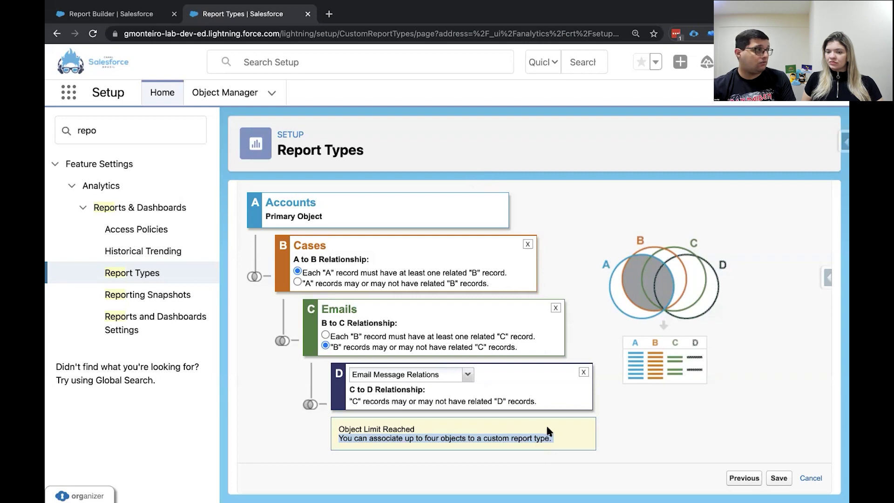
left_click(779, 479)
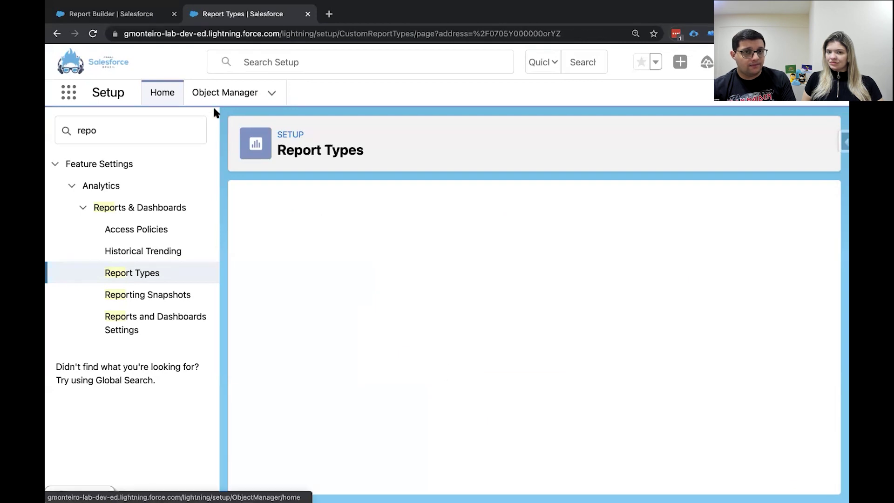
Reload the report builder, search the report types for "cas" and select "Contas com Casos"
left_click(122, 14)
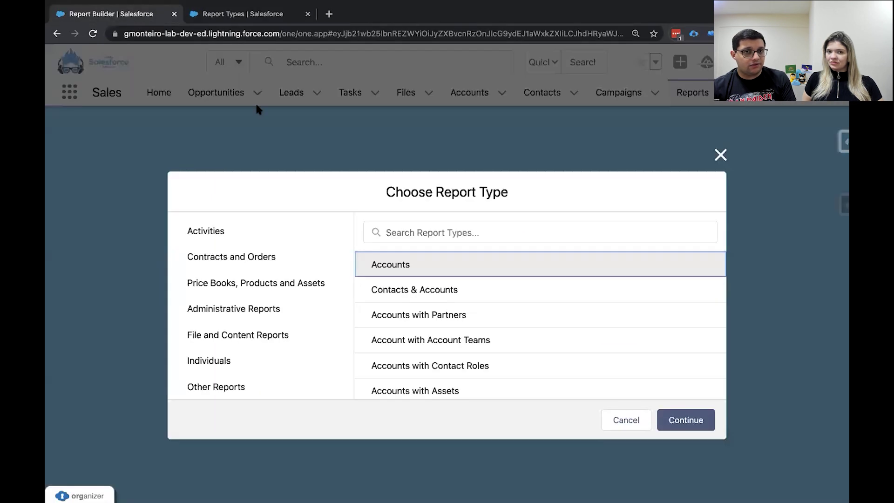
key("super+r")
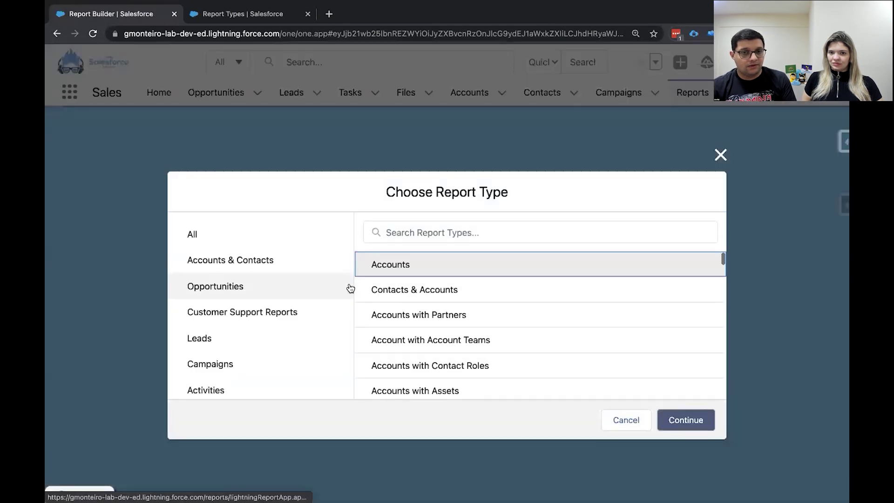
left_click(425, 225)
type("cas")
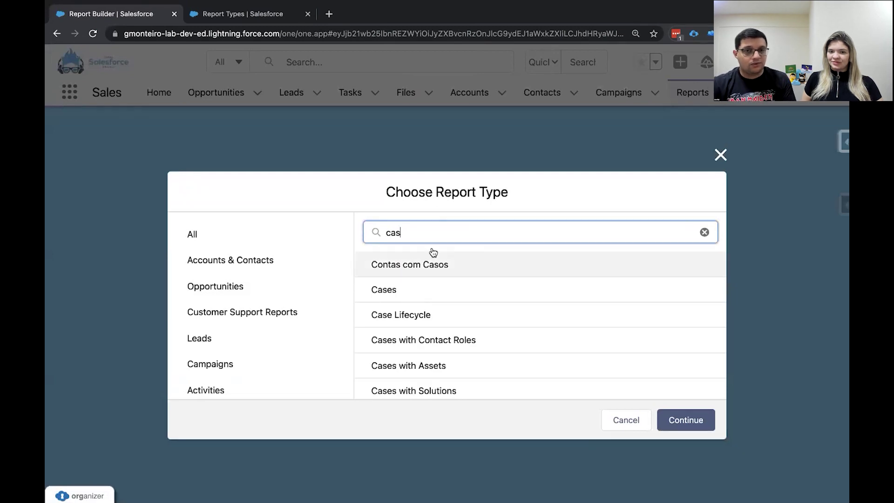
left_click(426, 270)
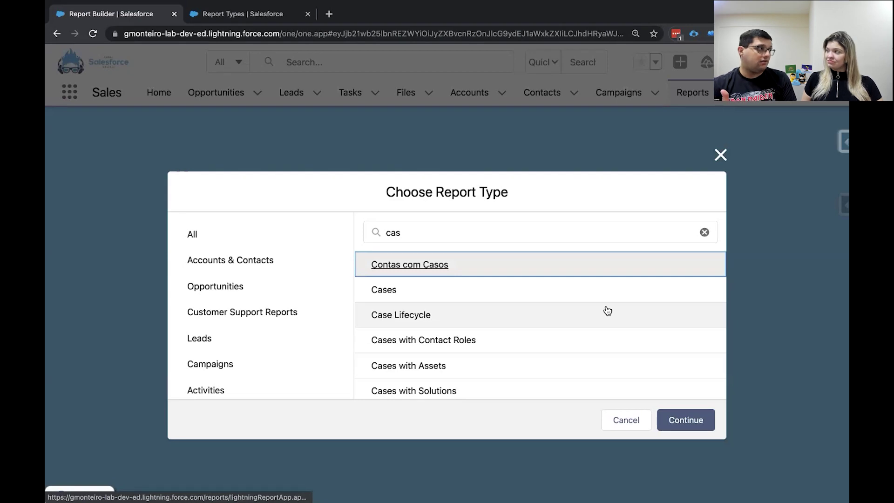
Return to the saved report type's setup page and review its object relationships and the fields available for reports
left_click(270, 18)
scroll(582, 287, "down", 5)
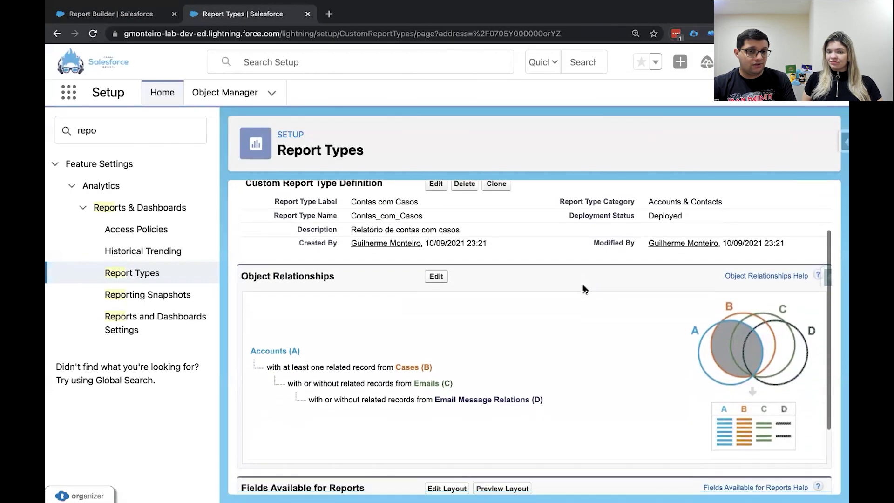
scroll(583, 288, "down", 1)
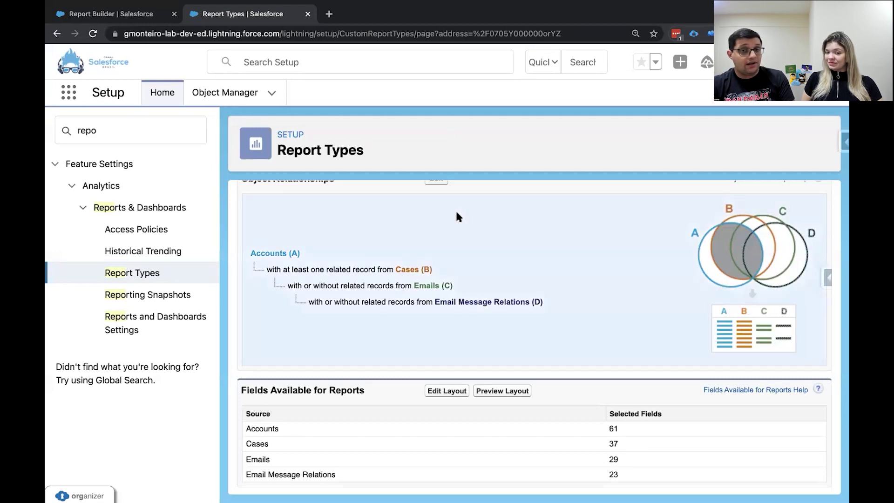
scroll(364, 242, "up", 2)
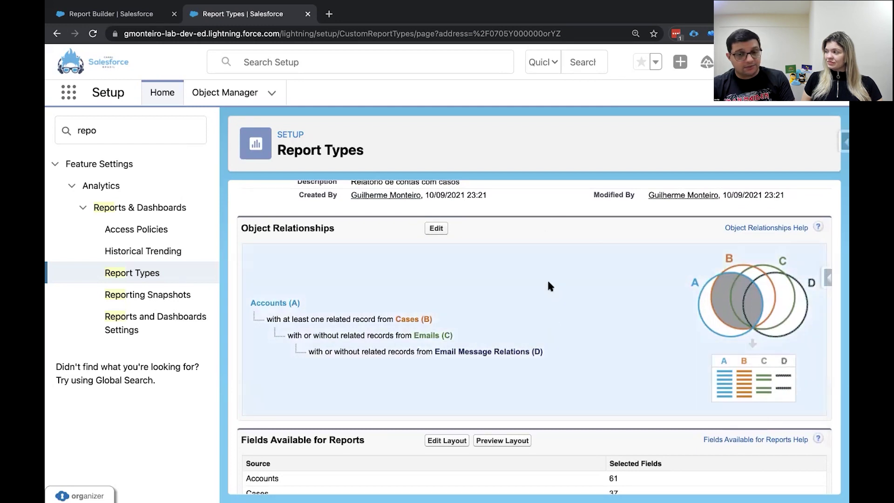
scroll(524, 373, "down", 2)
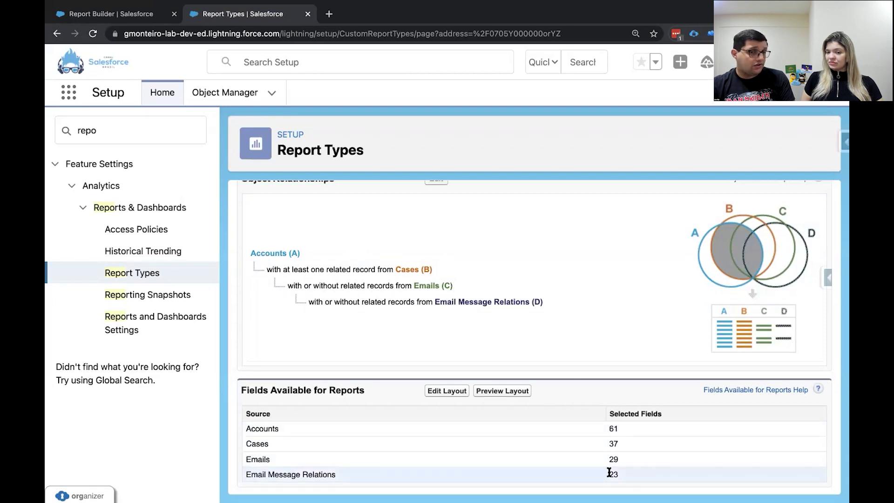
Open the report type's field layout for editing and review the Accounts section and its available fields
left_click(438, 394)
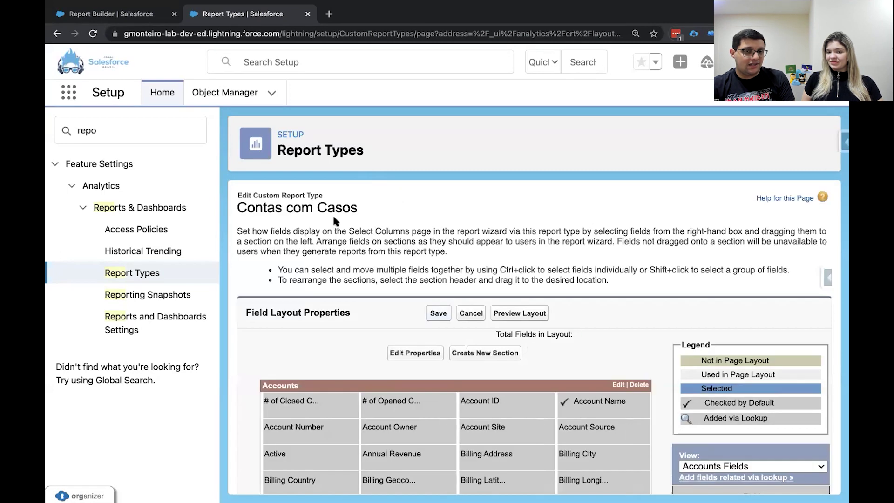
scroll(492, 348, "down", 3)
scroll(493, 349, "down", 1)
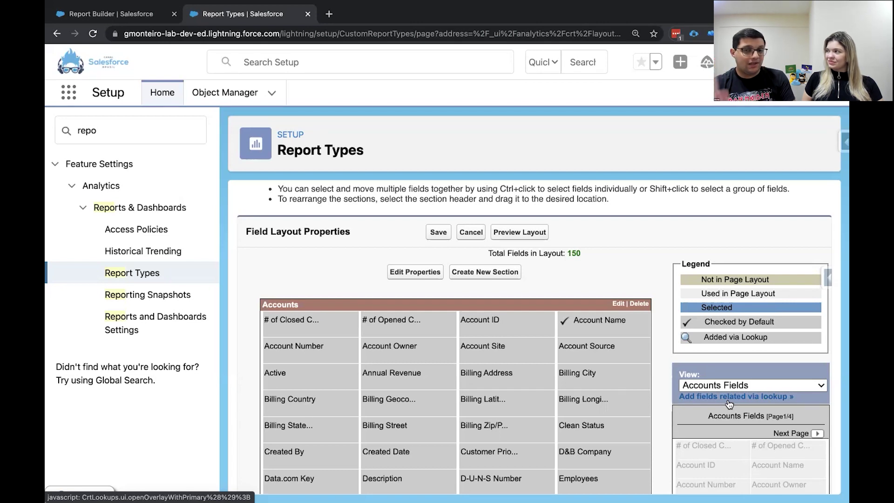
scroll(704, 407, "down", 3)
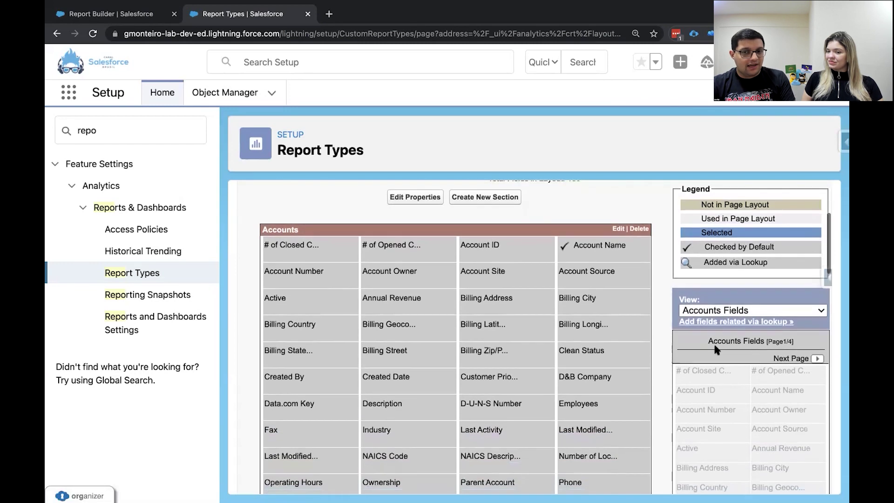
Open the lookup fields for Accounts and examine the fields offered through Account Owner
left_click(741, 323)
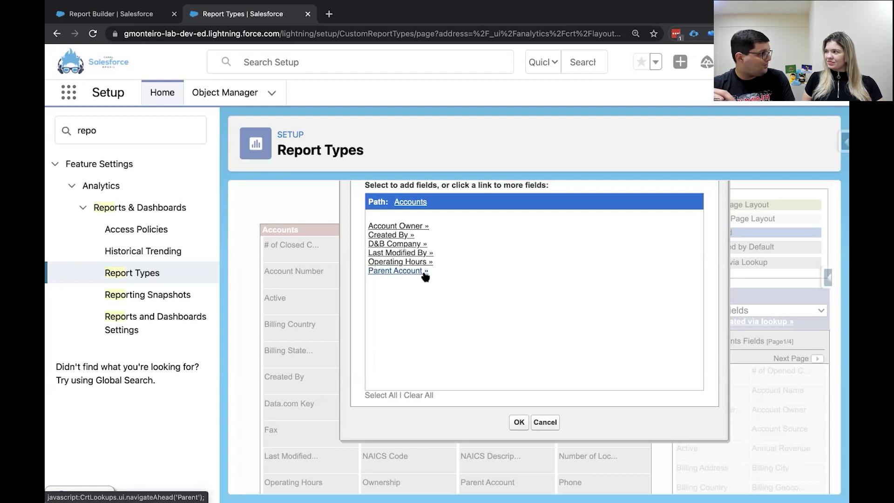
left_click(412, 228)
scroll(410, 233, "down", 15)
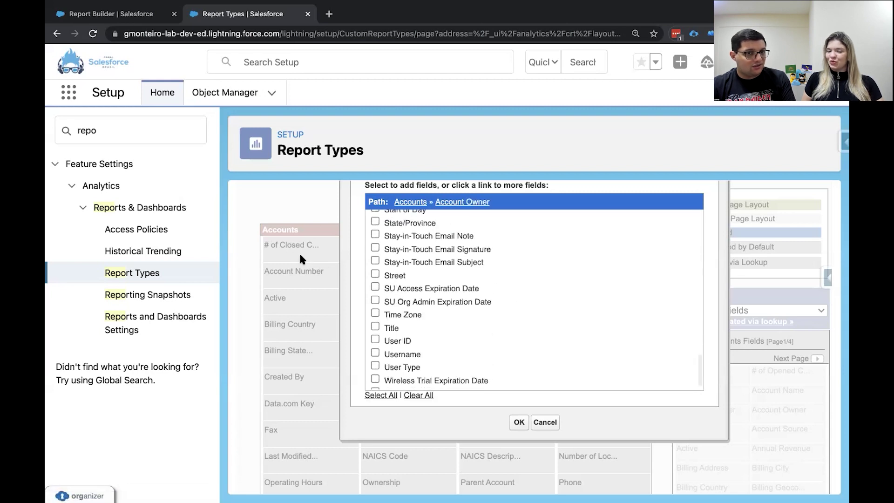
scroll(565, 264, "down", 1)
scroll(564, 264, "up", 15)
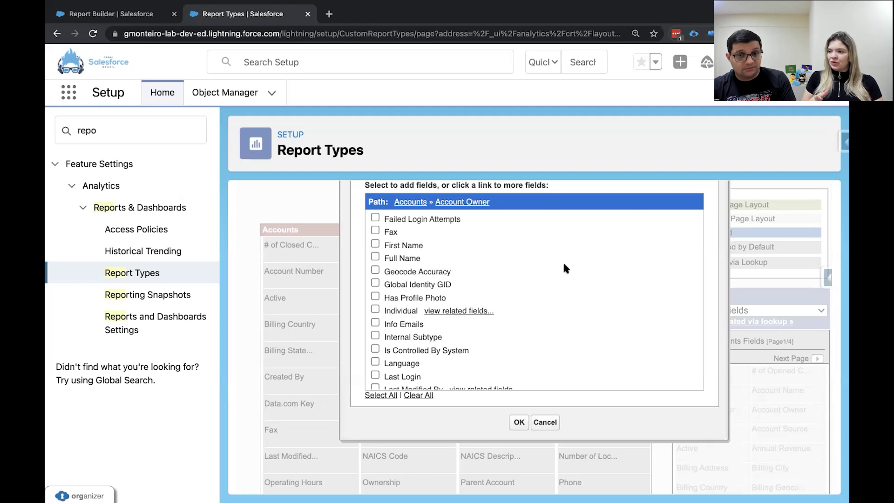
scroll(564, 268, "down", 15)
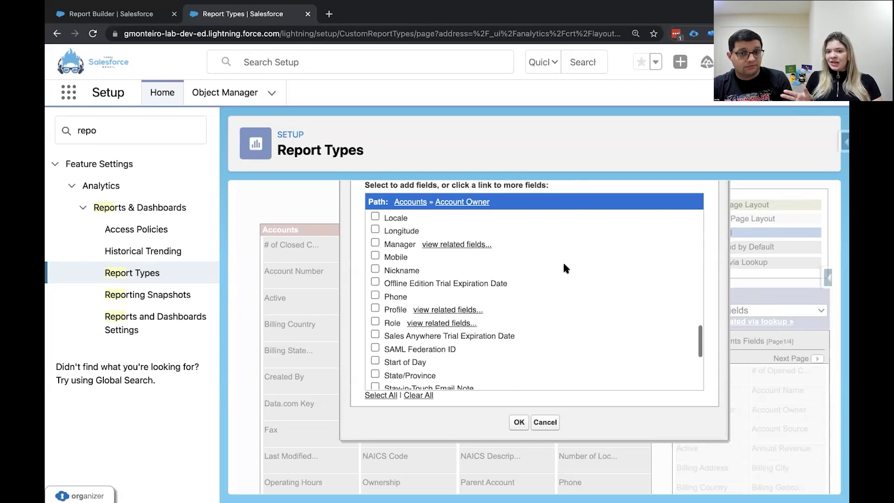
scroll(565, 268, "down", 3)
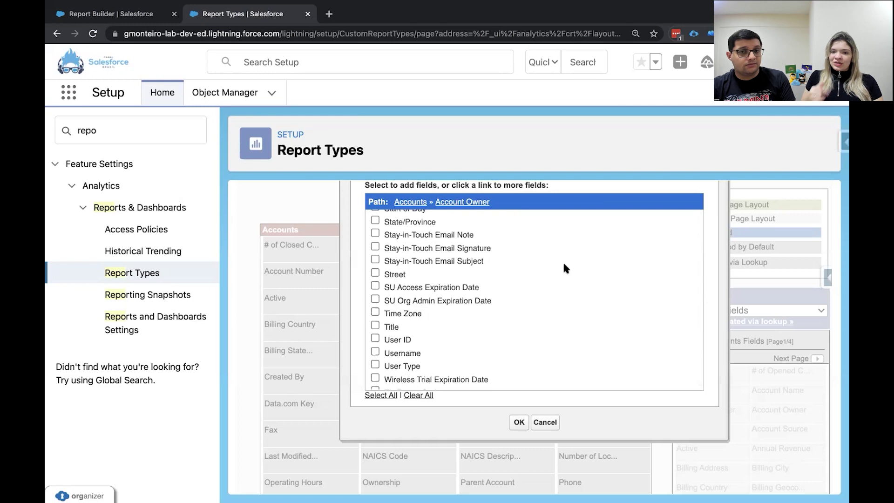
scroll(564, 268, "down", 1)
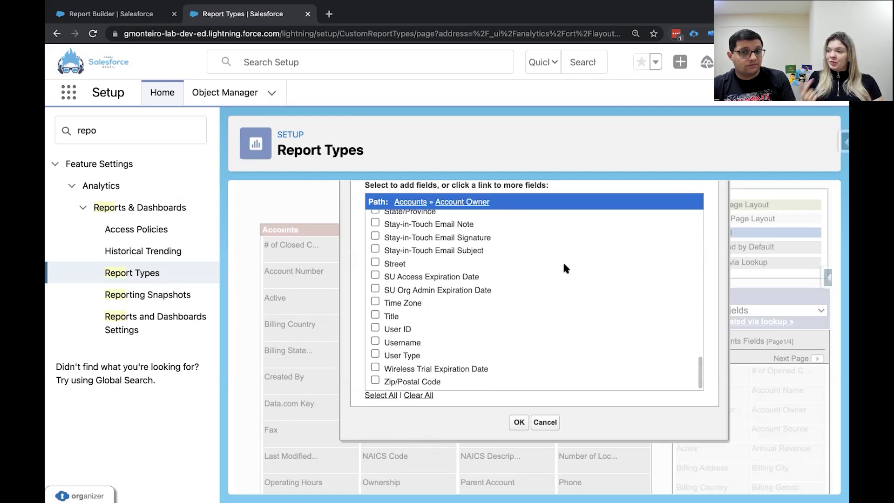
scroll(564, 268, "up", 5)
scroll(563, 267, "up", 5)
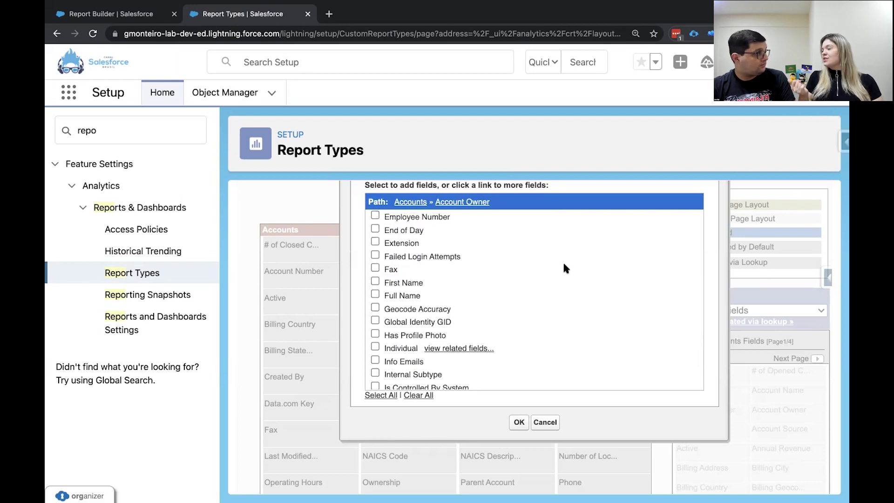
View the related fields of Individual, then return to the Account Owner level and examine its fields
left_click(463, 349)
scroll(459, 334, "up", 5)
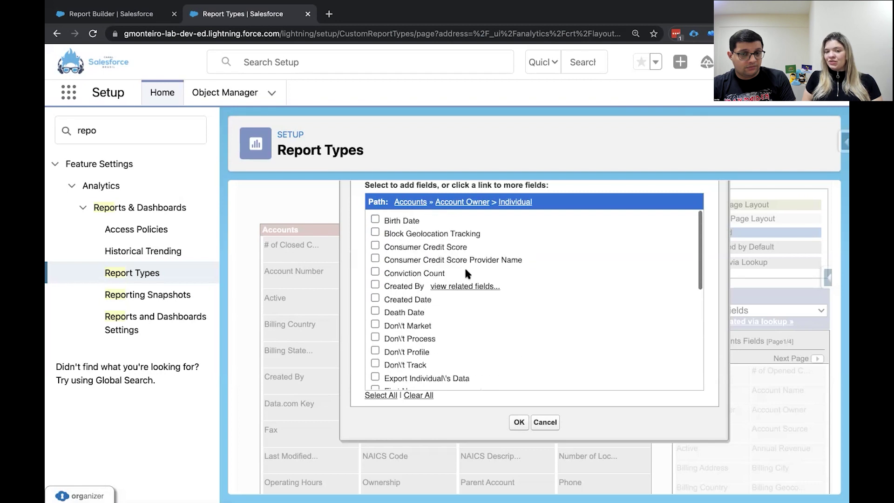
left_click(482, 203)
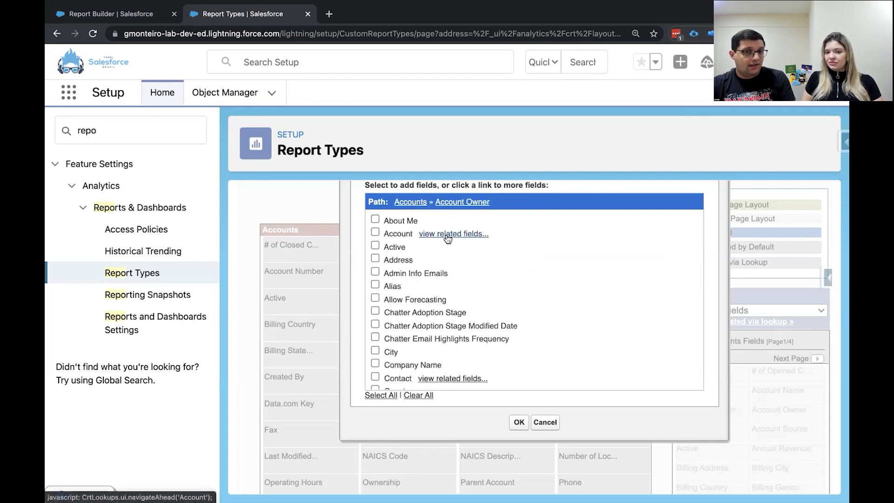
scroll(458, 241, "down", 5)
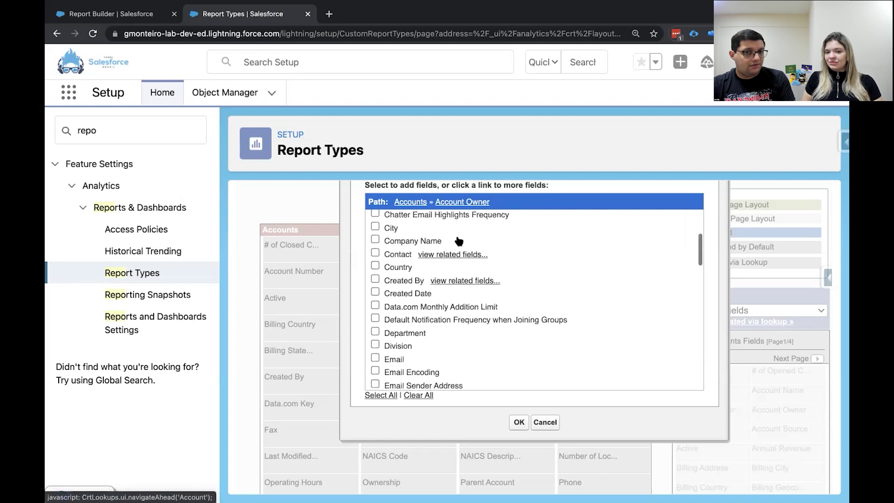
scroll(451, 283, "down", 10)
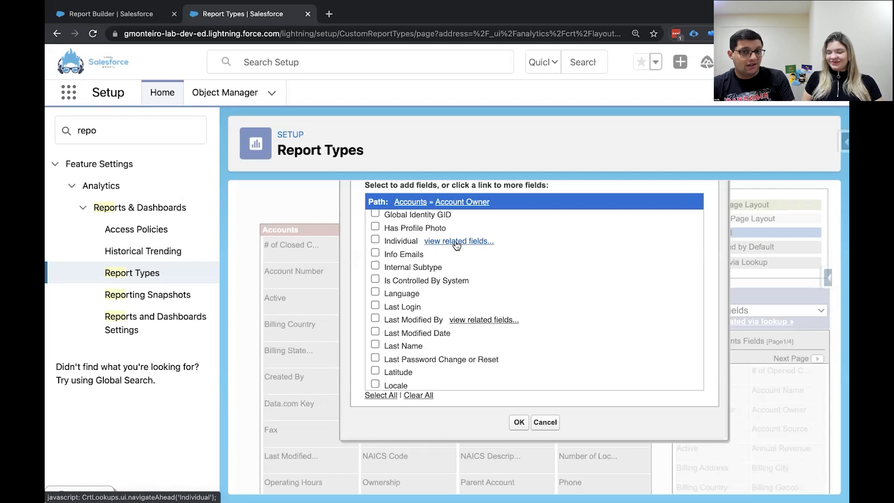
Follow the lookup path from Account Owner through Individual, Individual Owner and Created By to check its depth limit, then close the lookup without adding fields
left_click(456, 242)
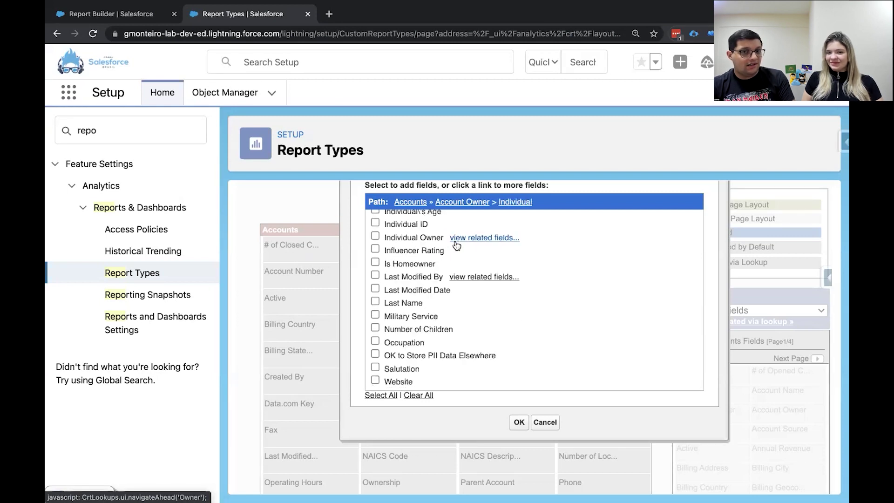
scroll(461, 254, "up", 2)
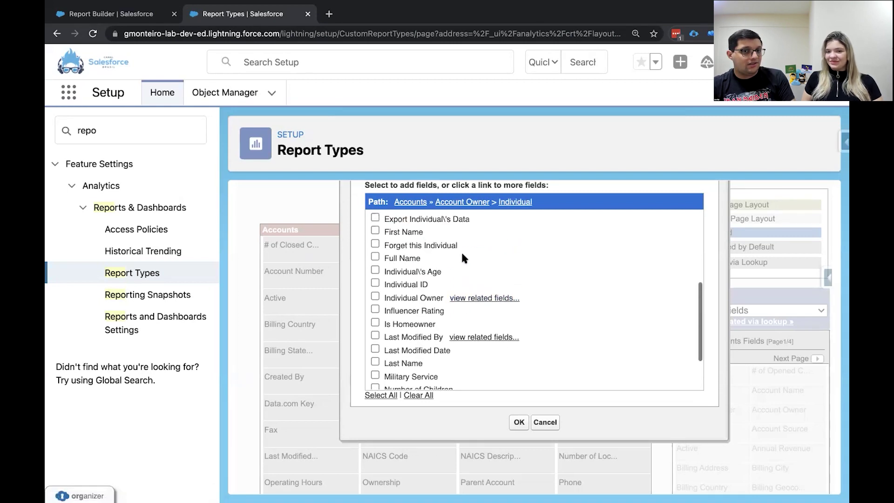
left_click(464, 299)
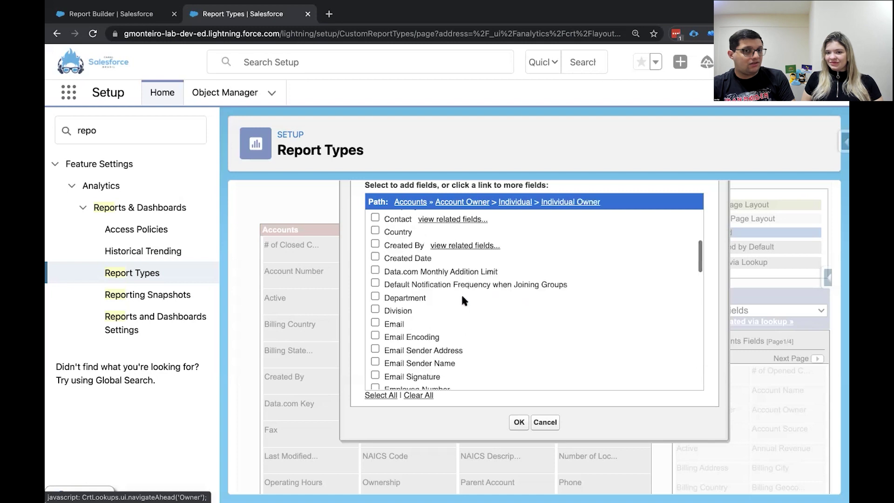
left_click(487, 247)
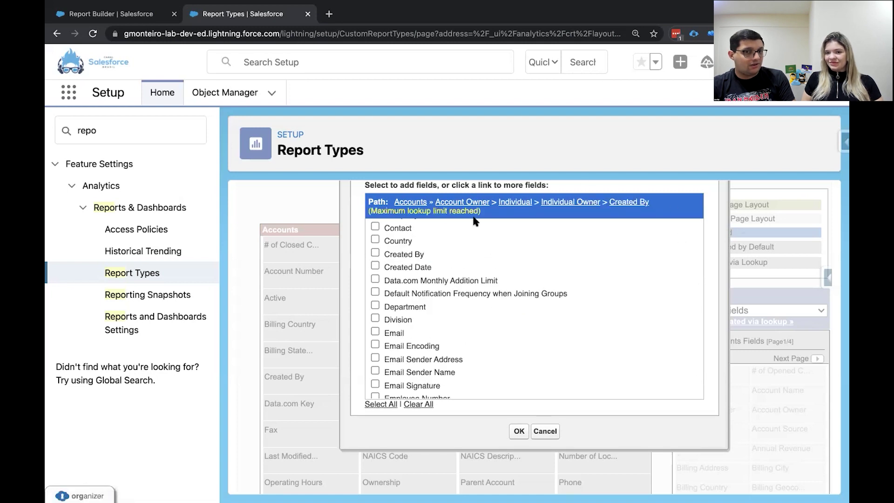
left_click_drag(385, 207, 483, 209)
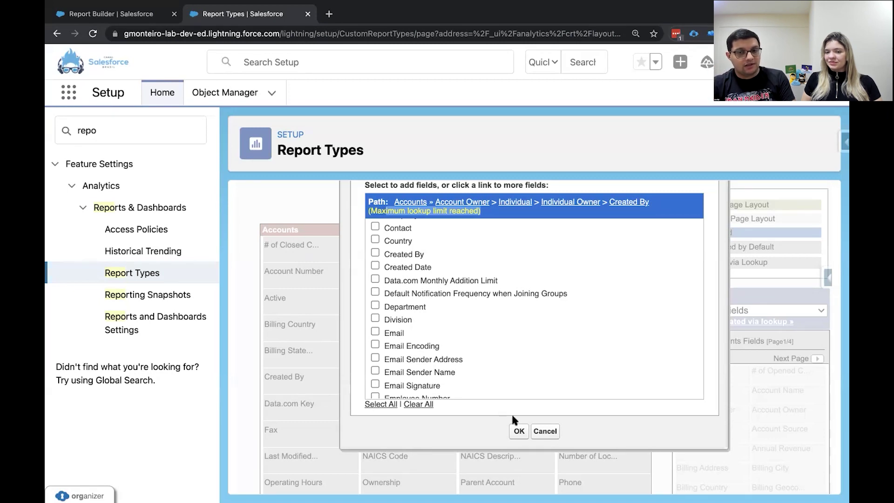
left_click(535, 432)
Review the field layout's sections from Accounts and Cases down to Email Message Relations and the total fields in the layout
scroll(582, 387, "down", 6)
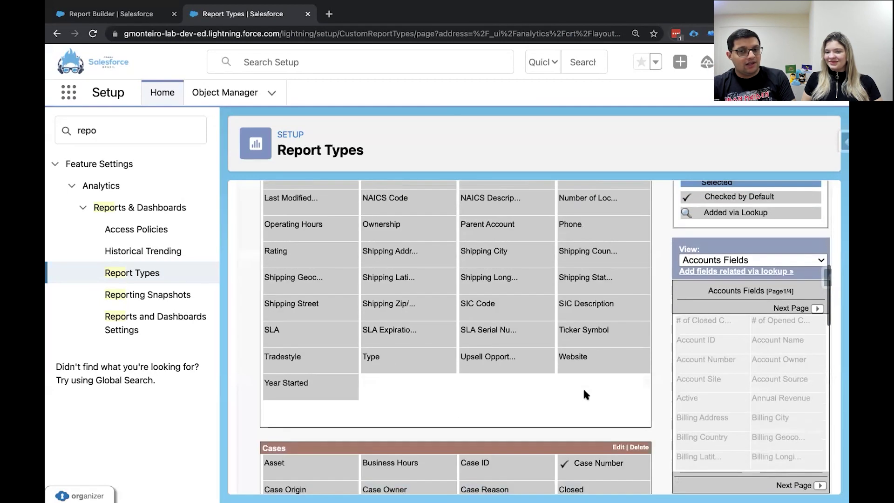
scroll(586, 395, "down", 2)
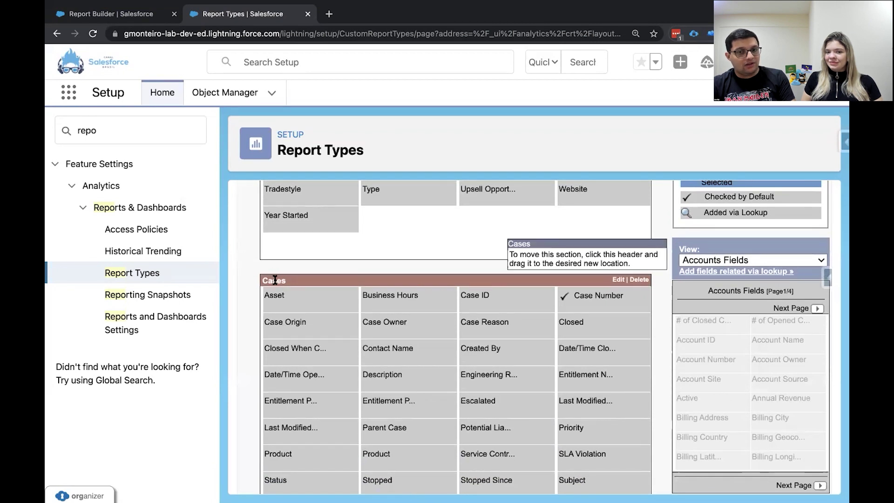
scroll(294, 292, "up", 6)
scroll(293, 292, "up", 5)
scroll(290, 323, "down", 10)
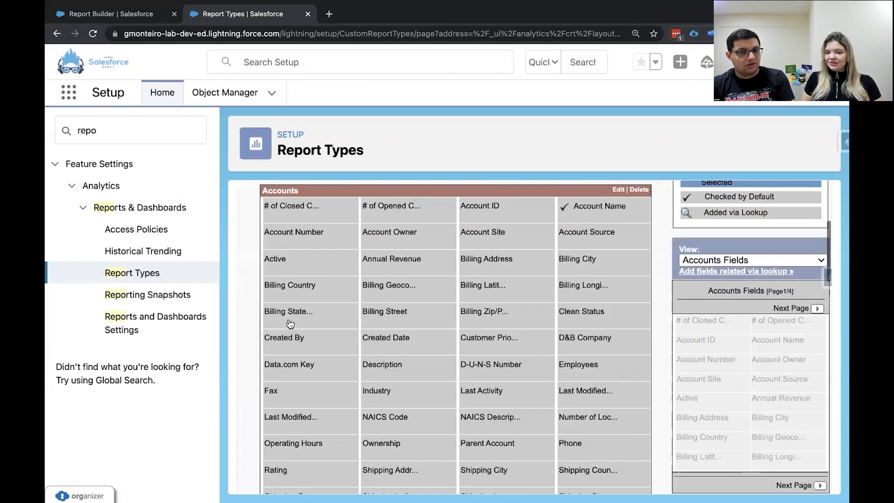
scroll(290, 324, "down", 10)
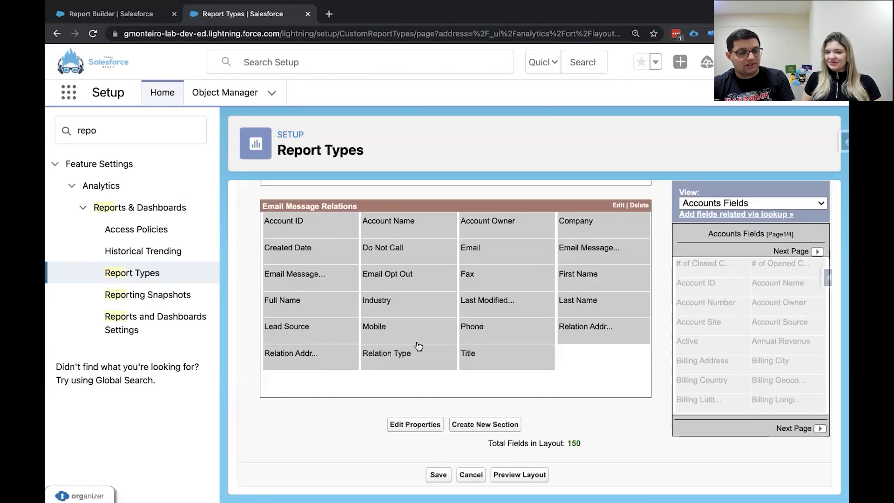
scroll(500, 291, "up", 1)
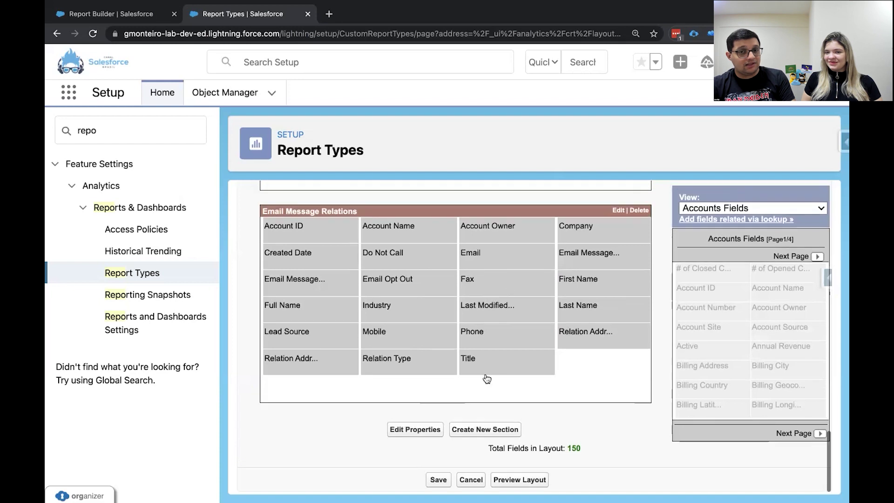